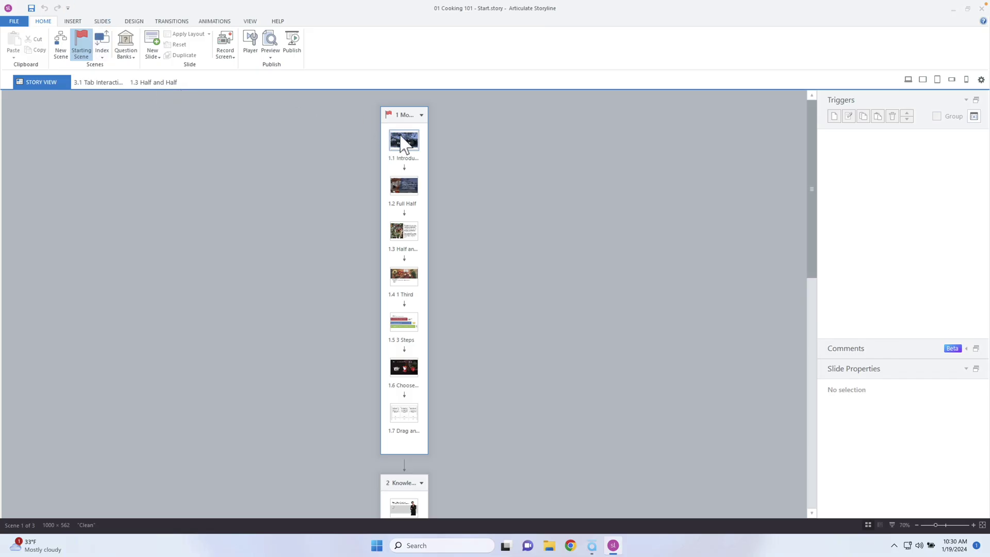
- Open slide 1.1 Introduction of Cooking 101 for editing in its own slide tab
key("Return")
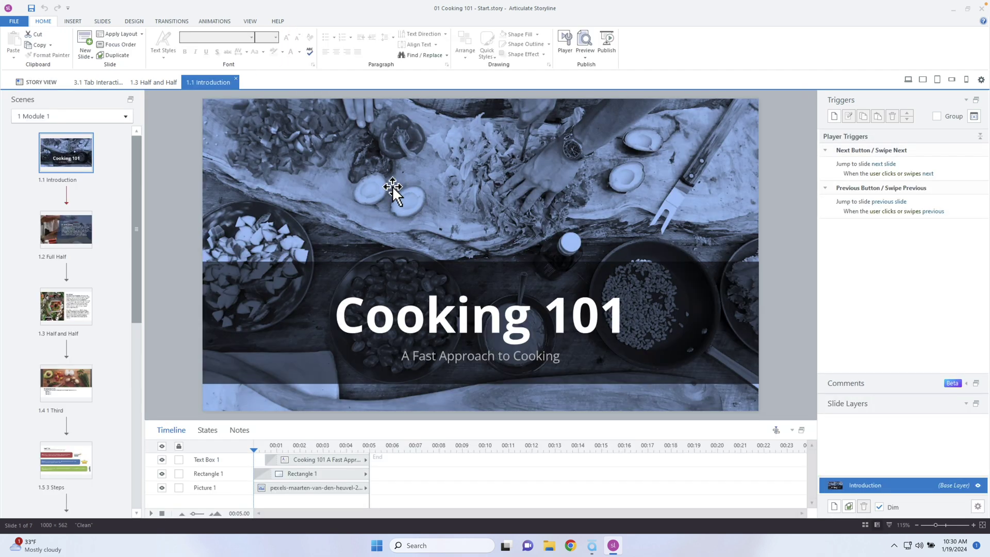
- Look through the 1.2 Full Half and 1.3 Half and Half slides
left_click(86, 247)
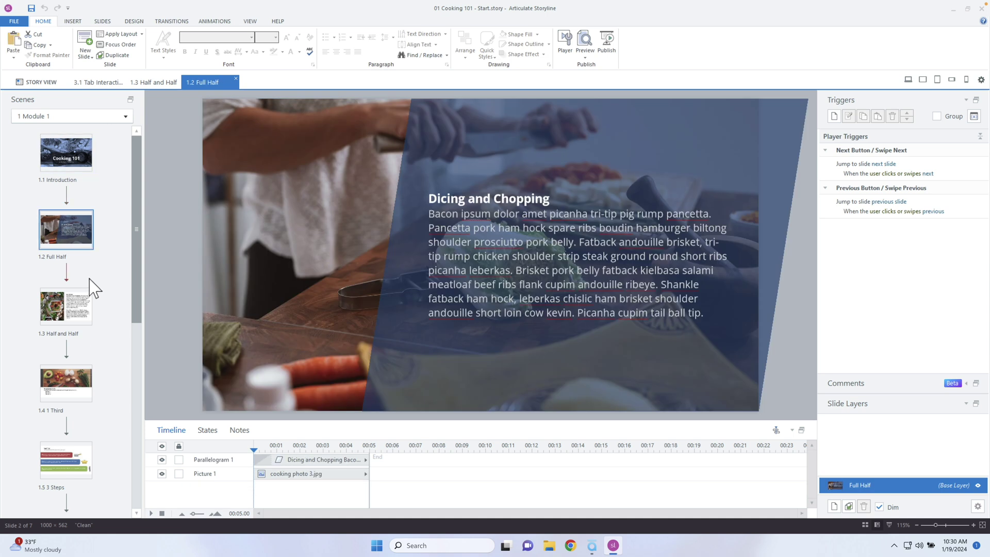
left_click(87, 325)
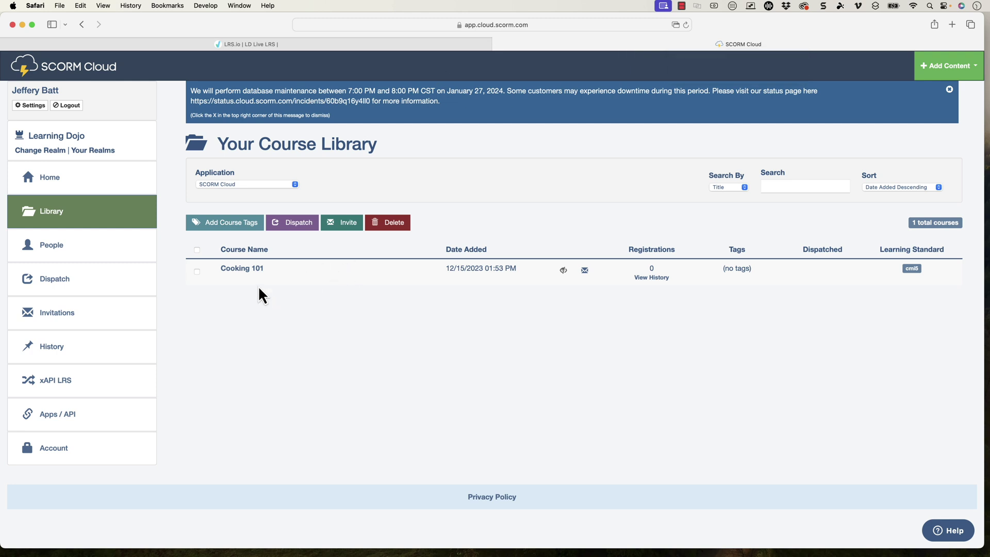
- Open Cooking 101 from the Library and view its registration statement history
left_click(245, 269)
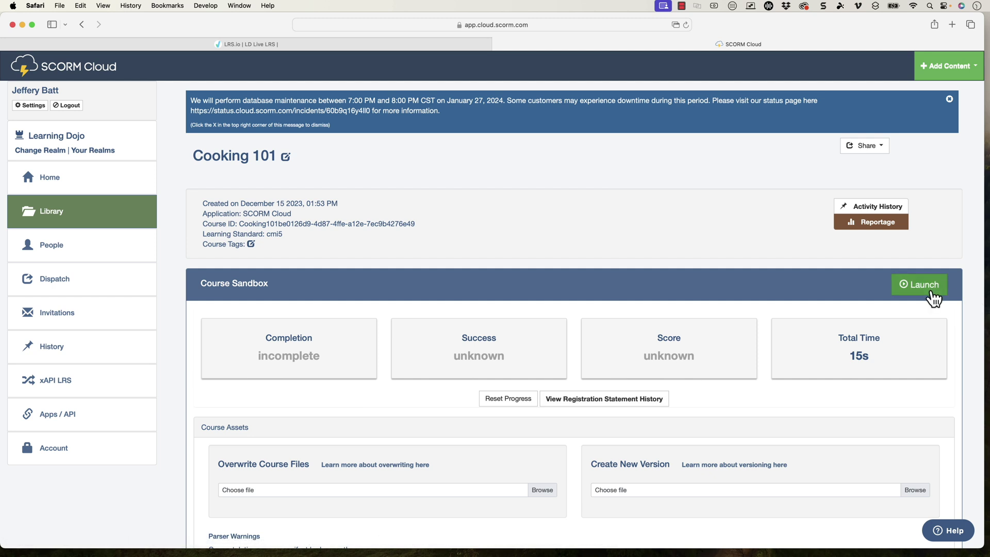
left_click(662, 398)
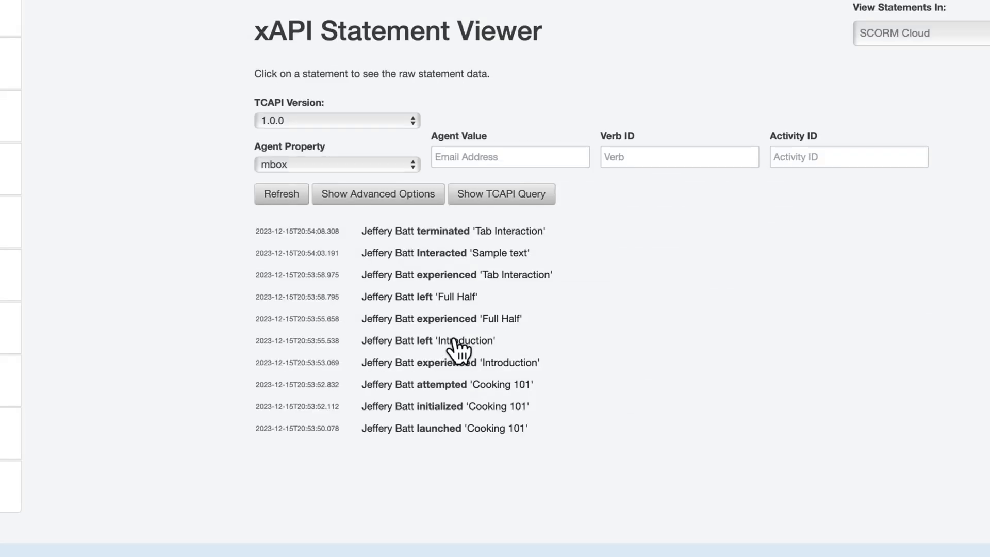
- Expand the left Introduction statement's raw JSON and highlight its result block
left_click(443, 342)
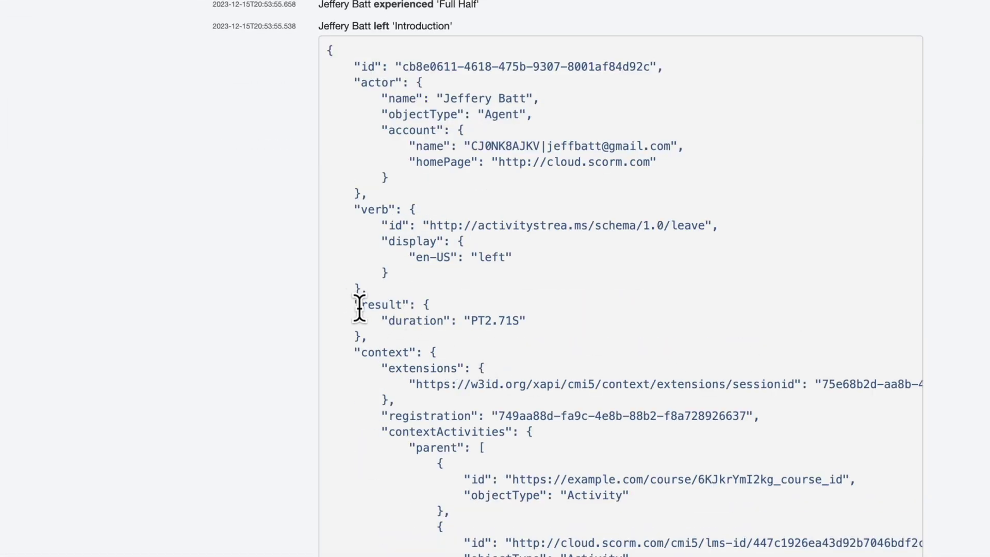
left_click_drag(407, 316, 450, 336)
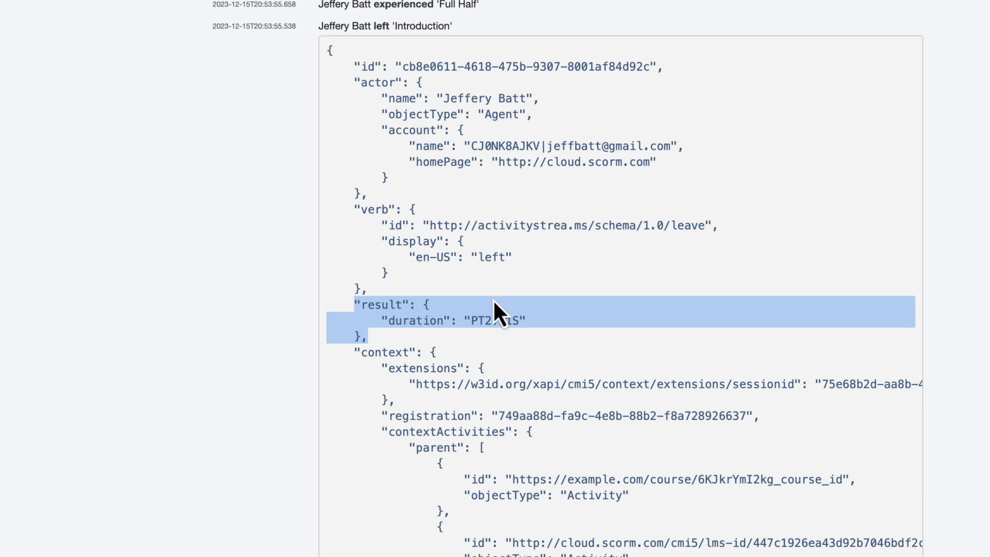
- Narrow the highlight to just the PT2.71S duration value
left_click(480, 314)
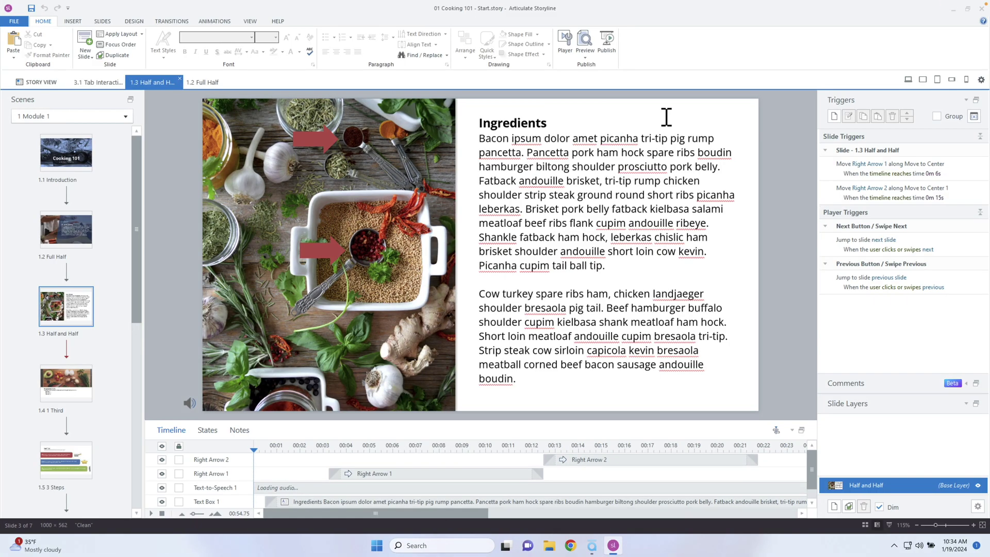
- Show the LRS tab of the LMS/LRS Reporting and Tracking options in Publish
left_click(601, 48)
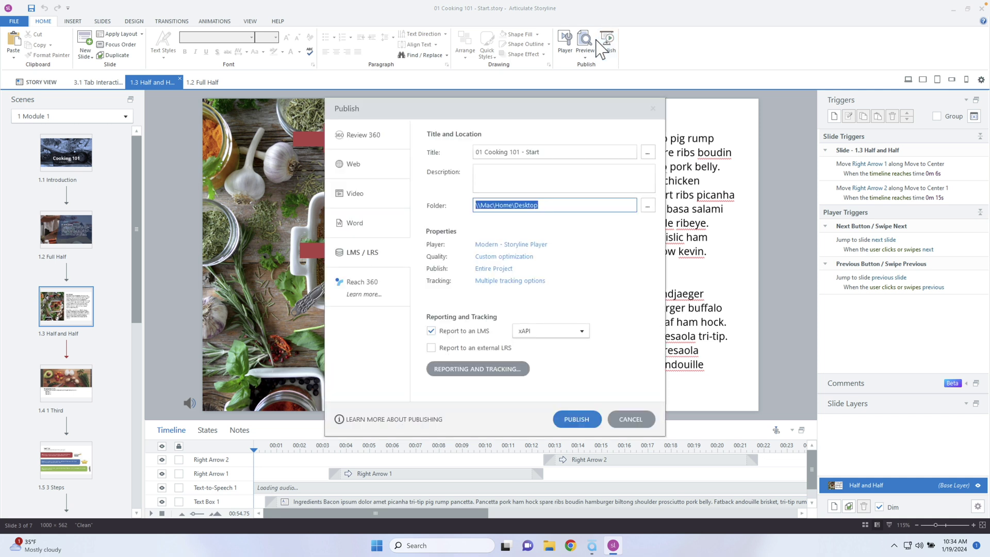
left_click(510, 366)
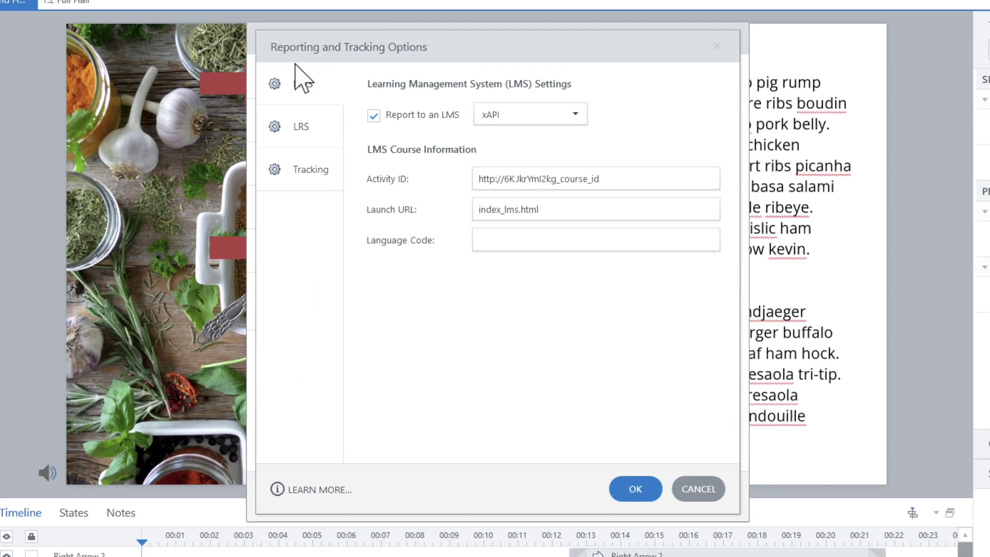
left_click(301, 138)
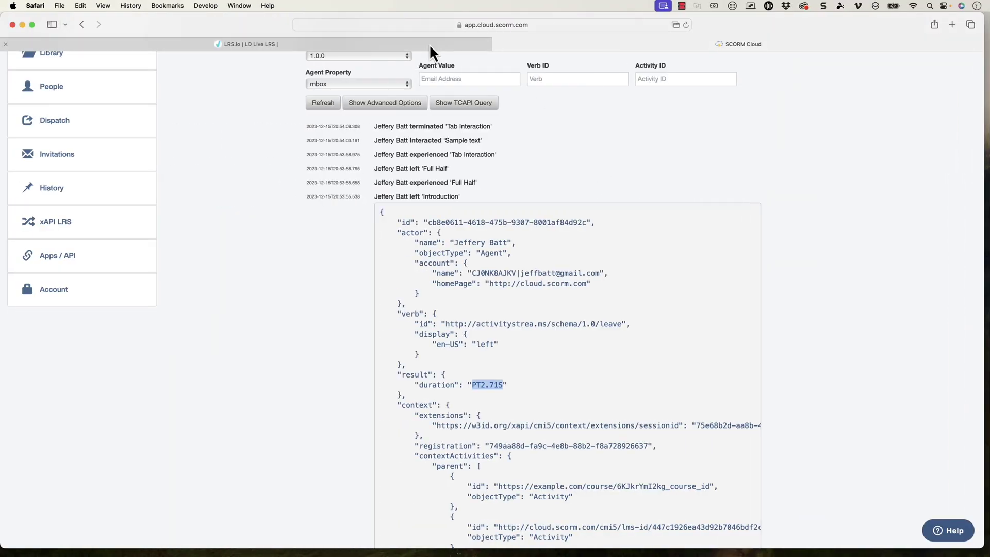
- Go to the LD Live LRS and open the Analytics overview under xAPI Data
left_click(430, 44)
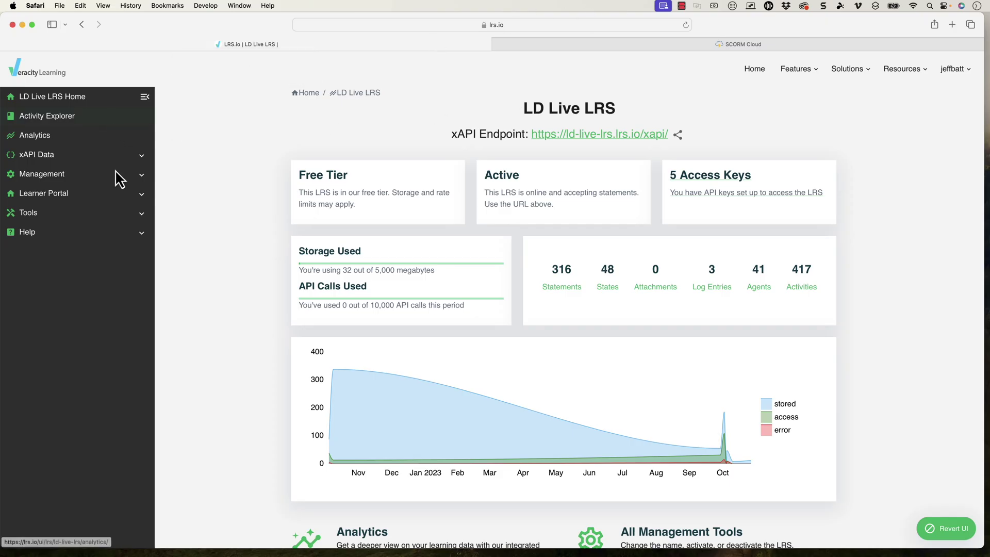
left_click(47, 155)
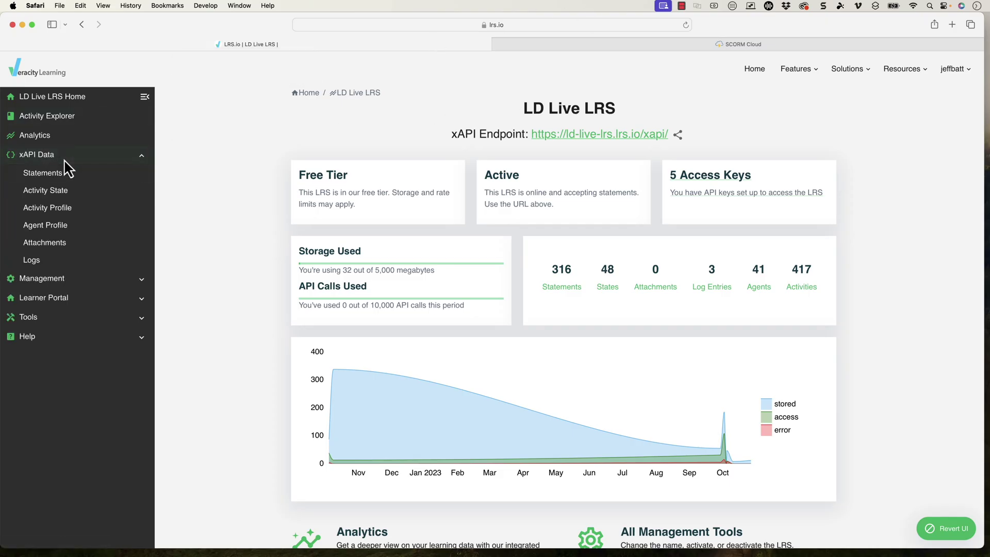
left_click(52, 138)
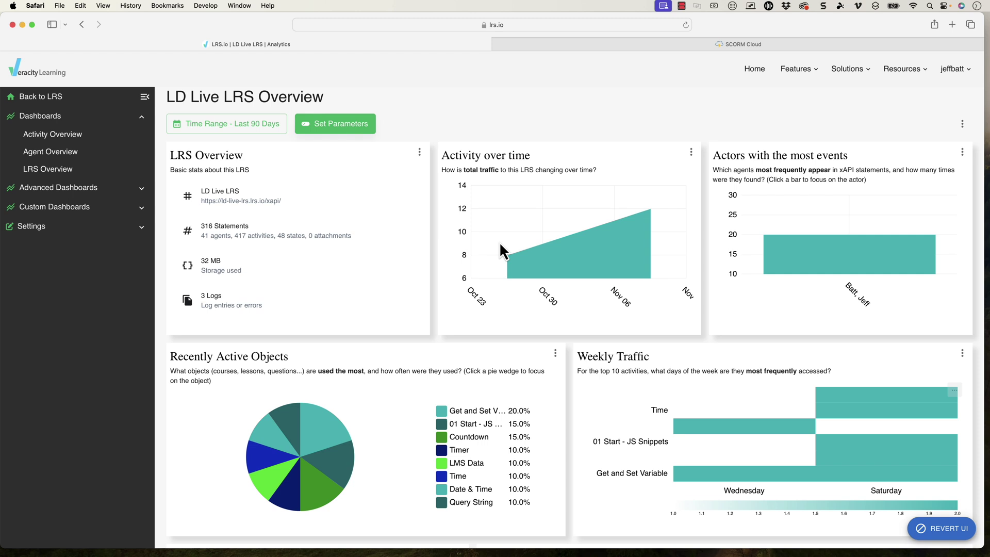
- Scroll the overview, then expand Custom Dashboards to list Cooking 101 and Test
scroll(539, 249, "down", 1)
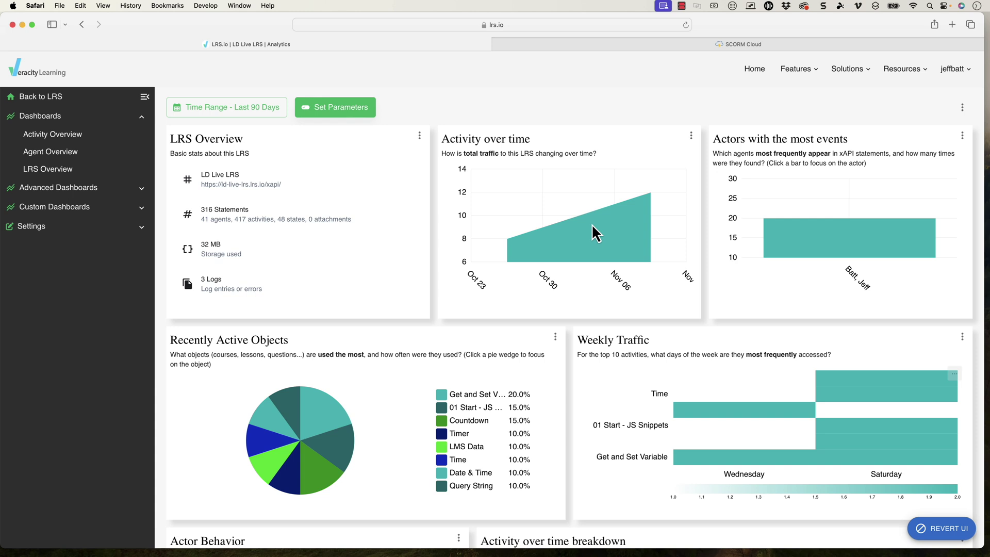
scroll(641, 226, "down", 10)
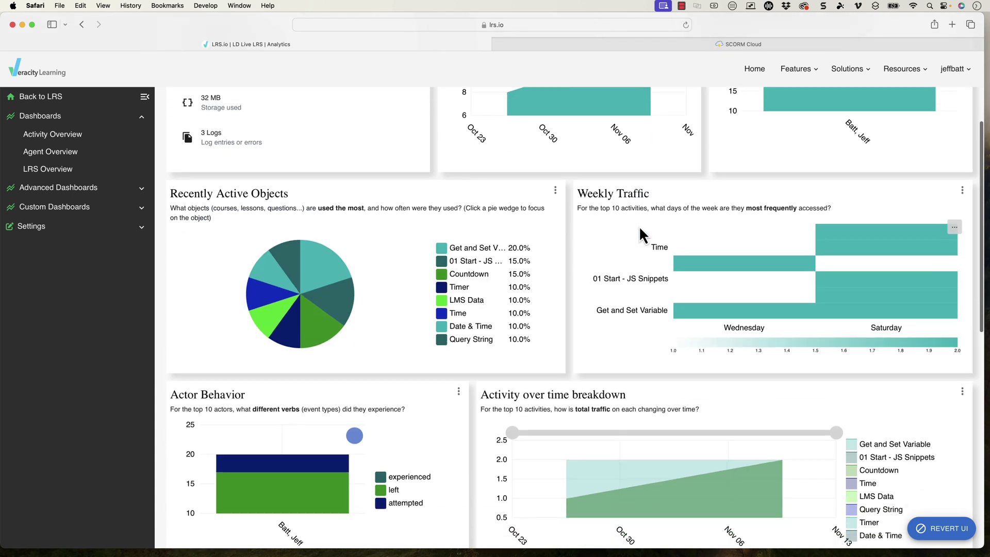
scroll(639, 225, "up", 10)
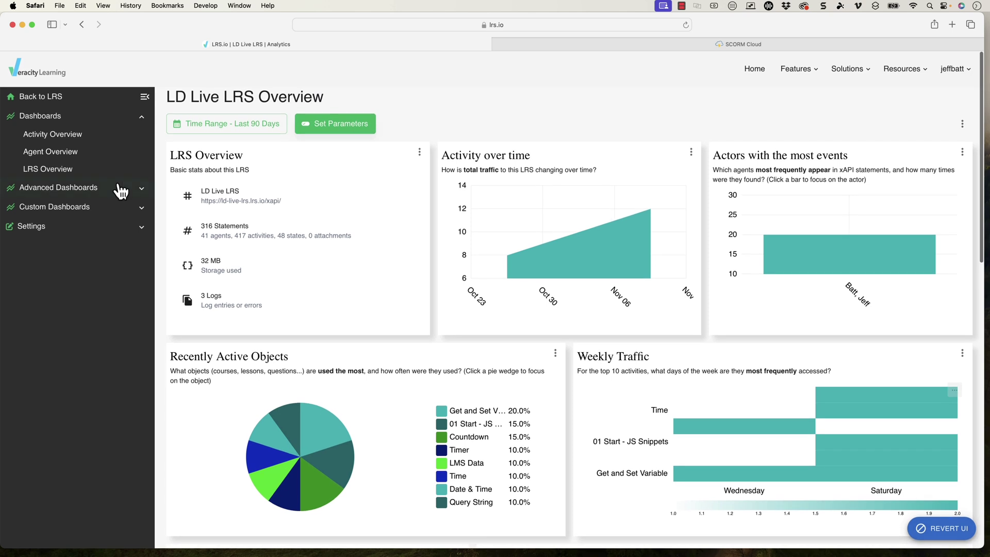
left_click(96, 190)
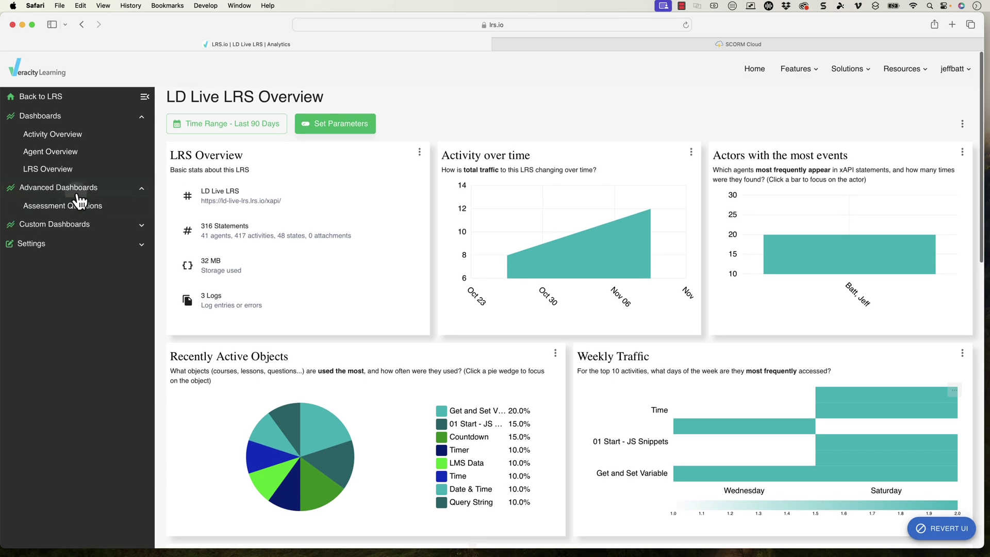
left_click(77, 189)
left_click(79, 210)
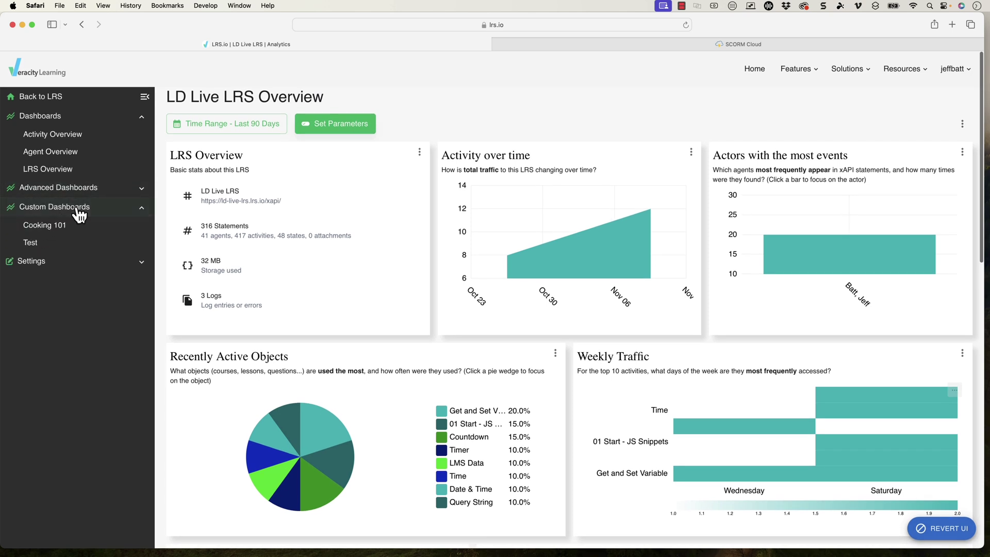
left_click(77, 273)
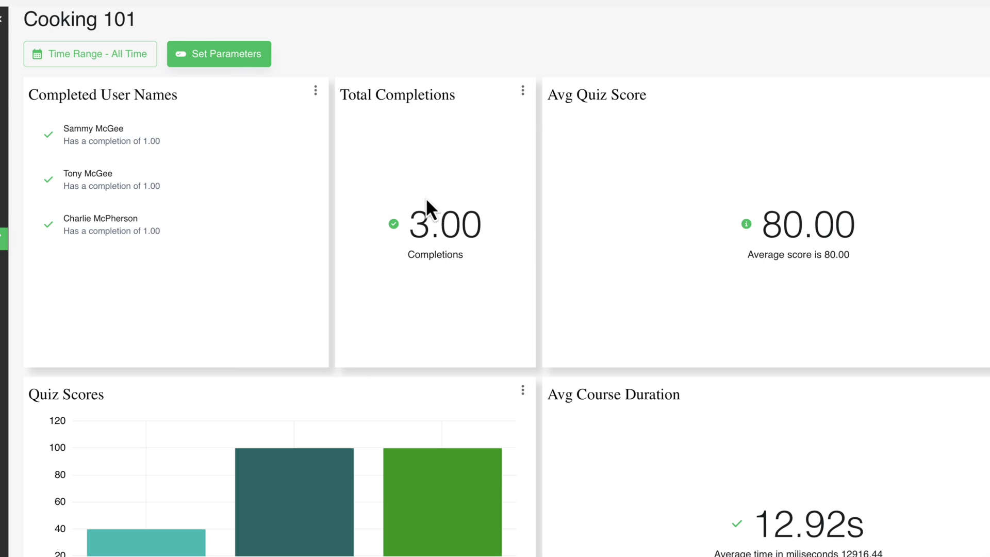
scroll(717, 195, "down", 5)
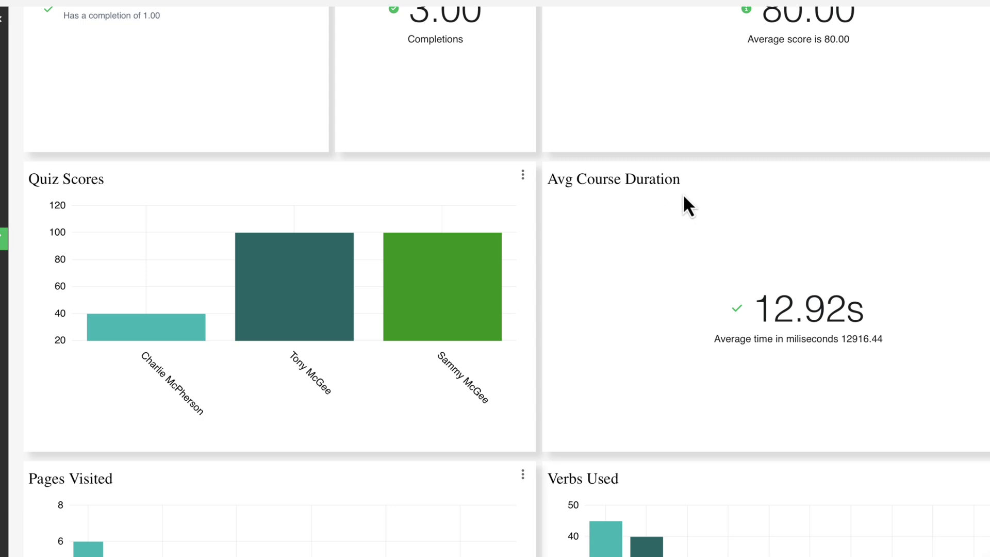
scroll(653, 200, "down", 4)
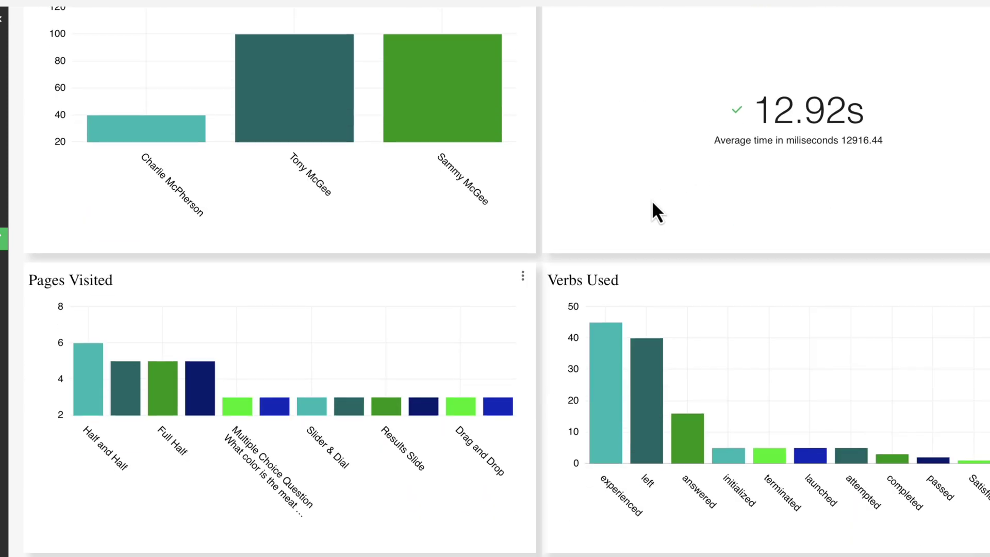
mouse_move(172, 405)
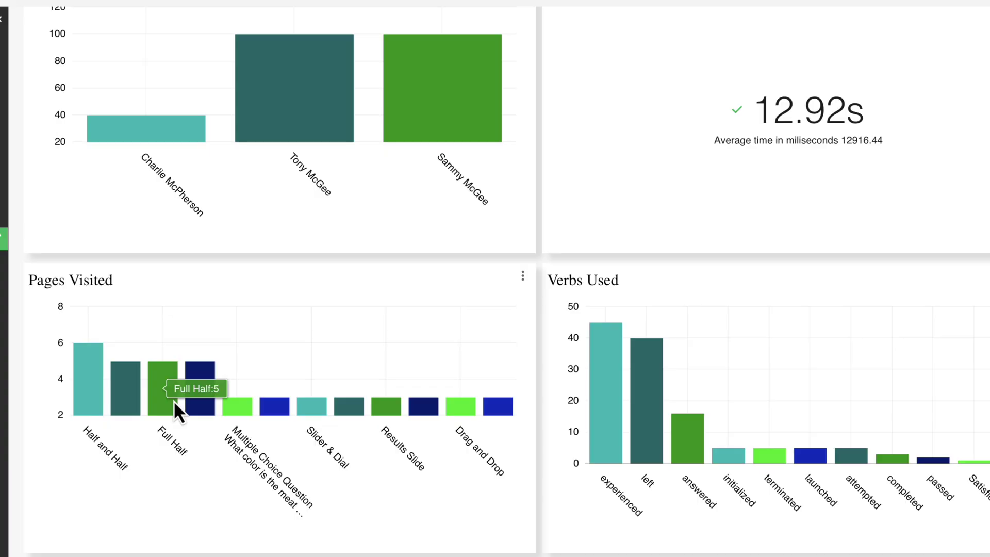
scroll(175, 400, "down", 3)
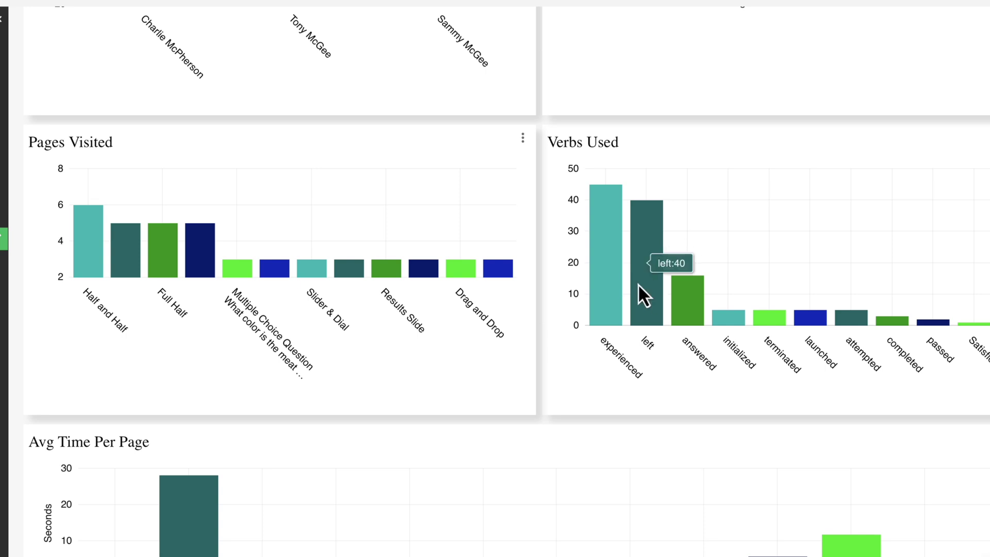
scroll(643, 288, "down", 3)
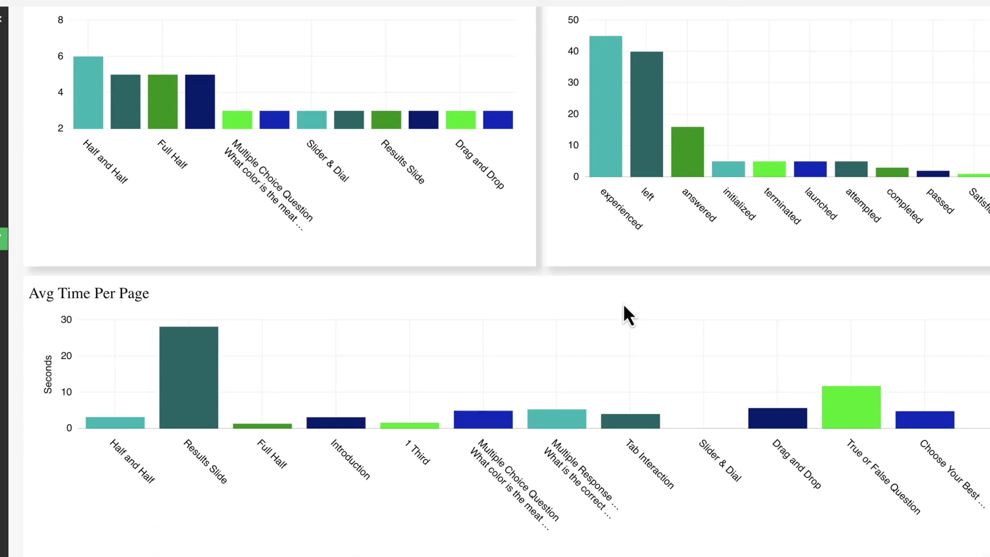
scroll(623, 301, "down", 2)
mouse_move(209, 349)
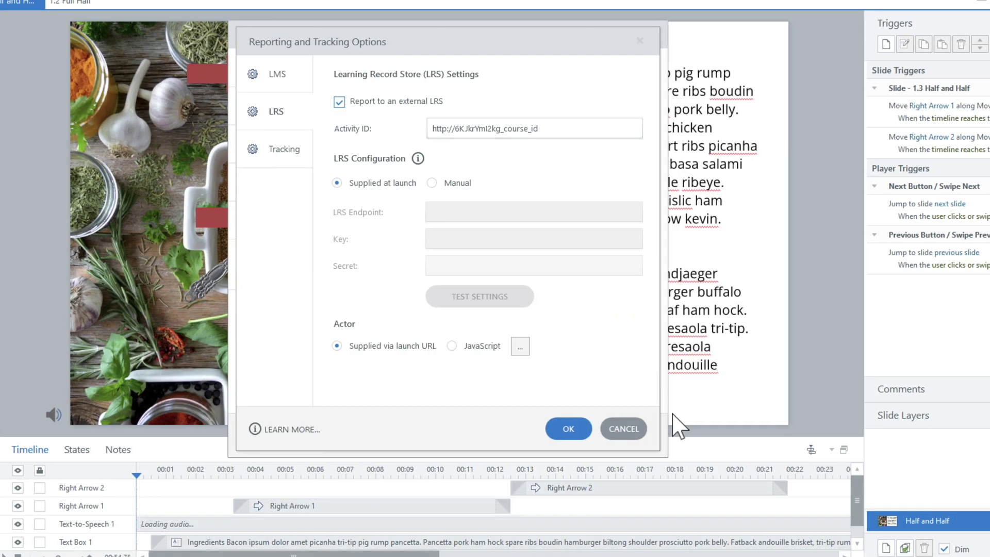
- Cancel the Reporting and Tracking Options dialog to return to the Publish dialog
left_click(621, 430)
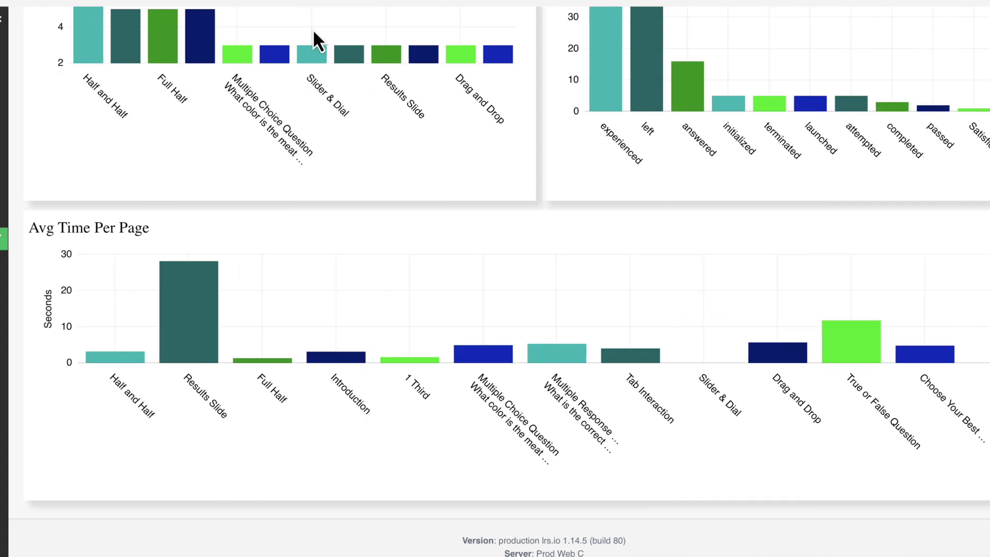
- Edit the Cooking 101 dashboard and open the Avg Time Per Page chart in Chart Builder
left_click(85, 257)
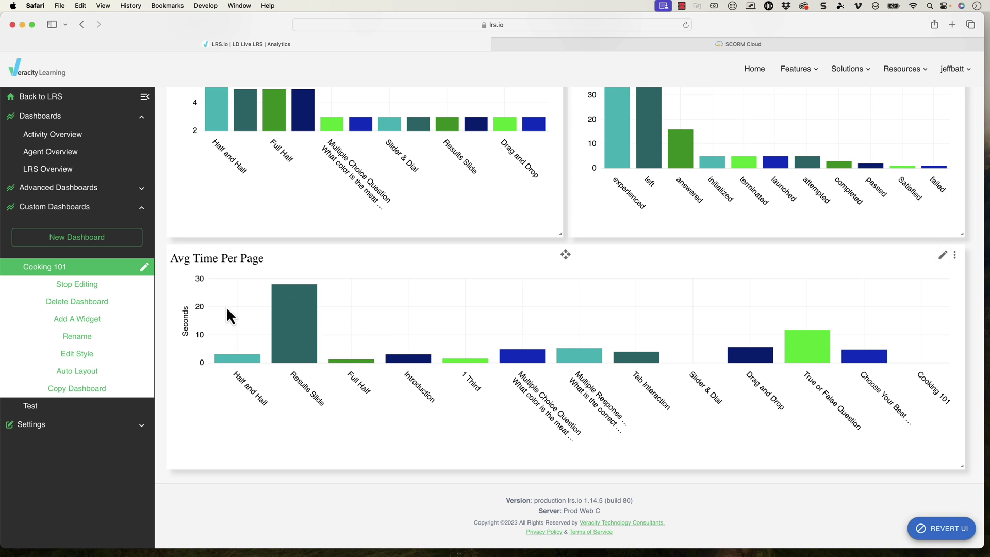
scroll(439, 318, "up", 10)
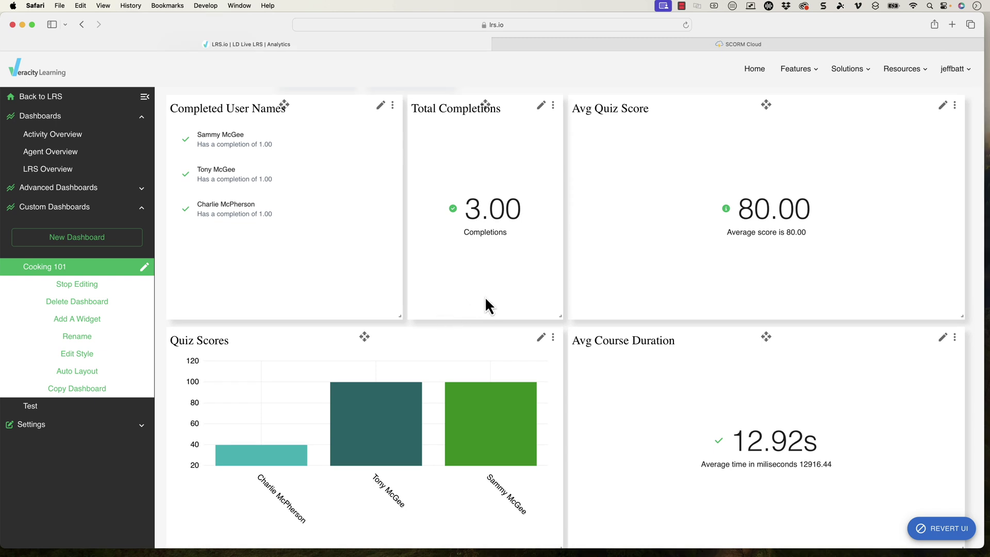
scroll(810, 205, "down", 1)
scroll(810, 206, "down", 10)
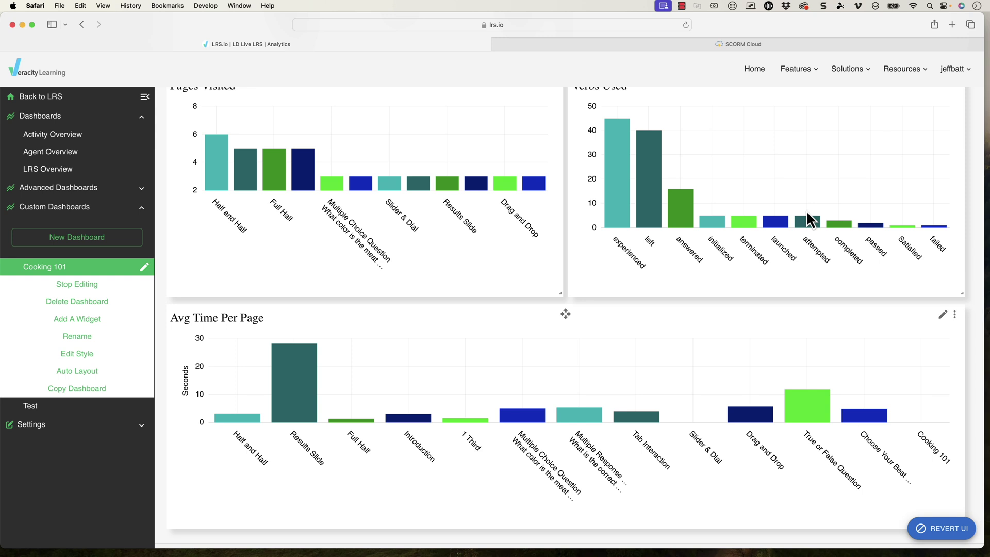
left_click(942, 314)
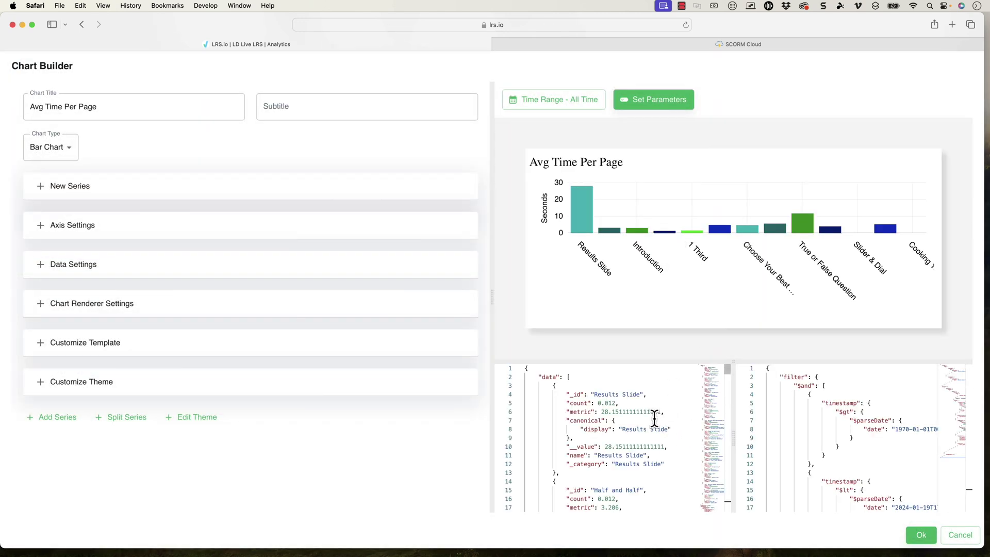
- Check the Avg Time Per Page chart type options and keep it as a bar chart
scroll(654, 418, "down", 5)
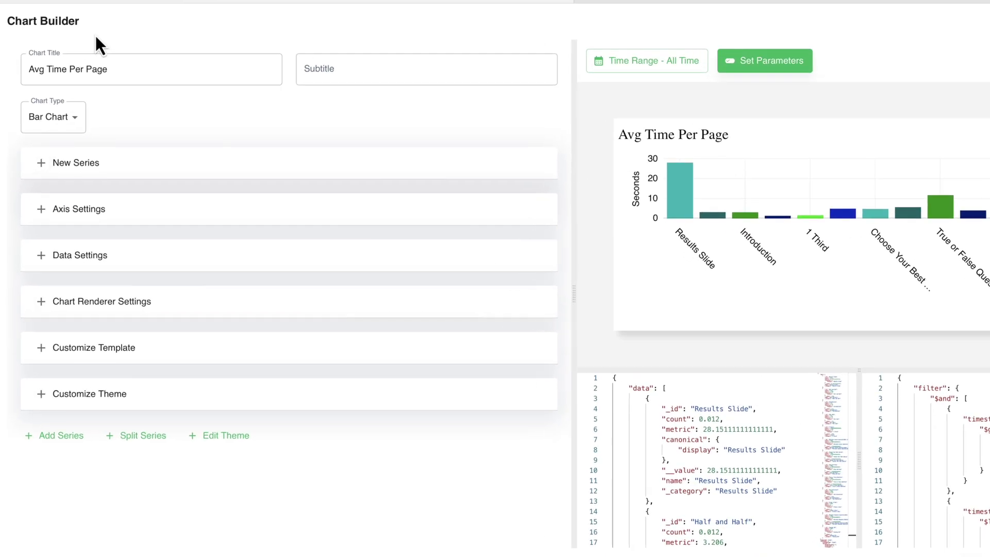
left_click(61, 147)
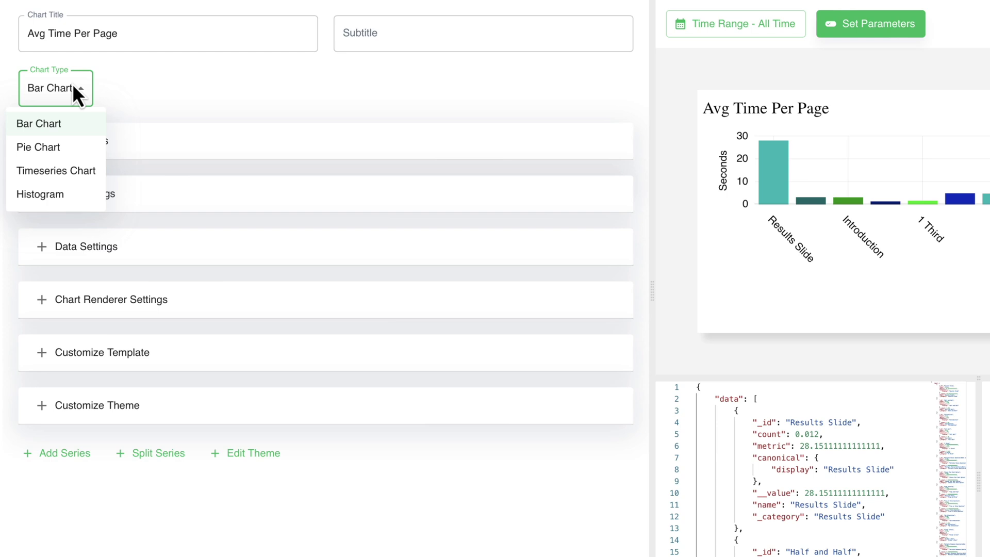
left_click(236, 98)
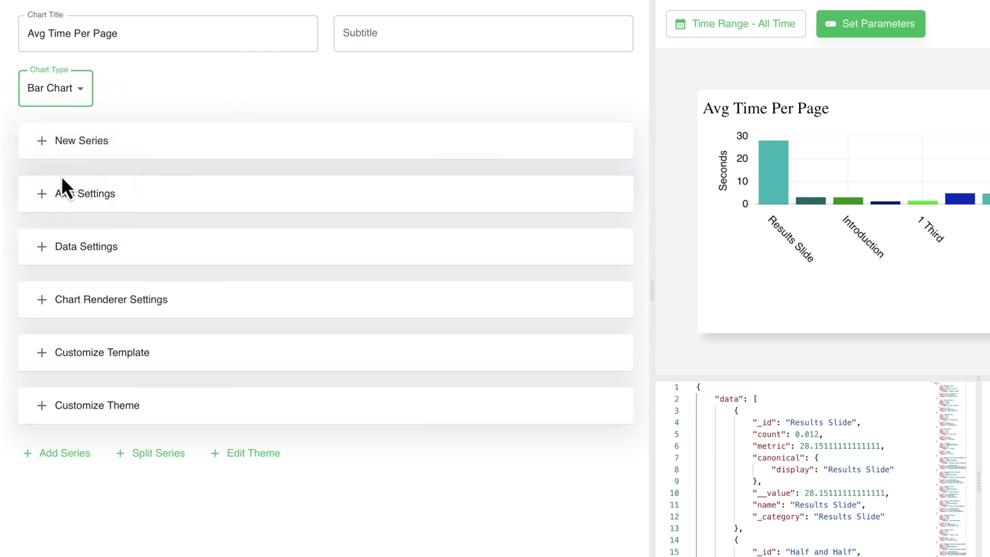
- Expand the New Series settings and highlight the series title and one-column-per-value setting
left_click(33, 149)
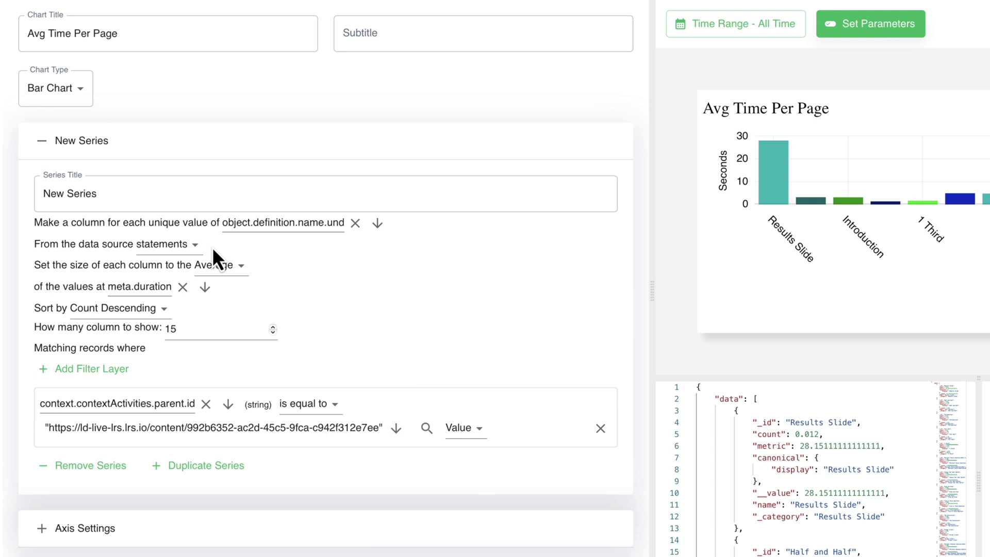
left_click_drag(109, 195, 17, 186)
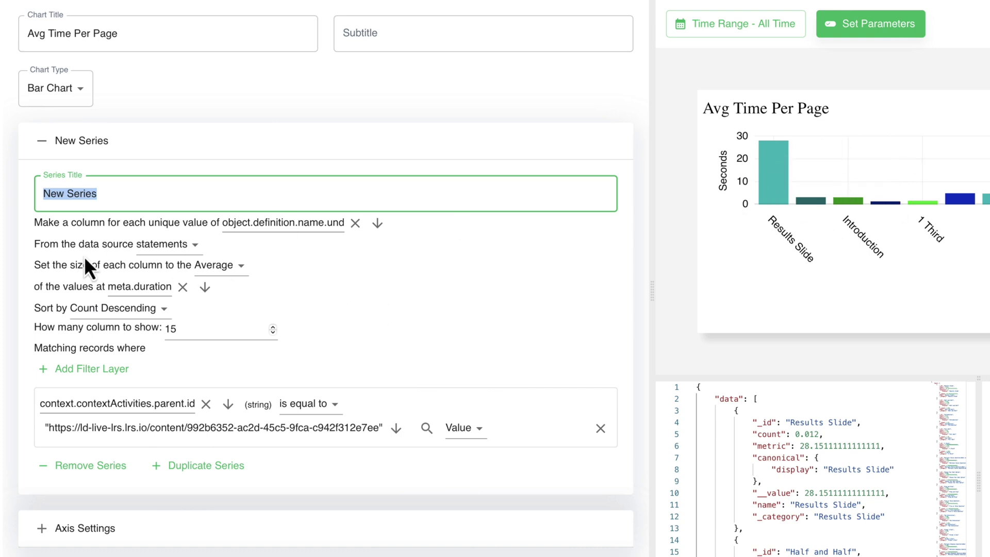
left_click_drag(49, 222, 166, 236)
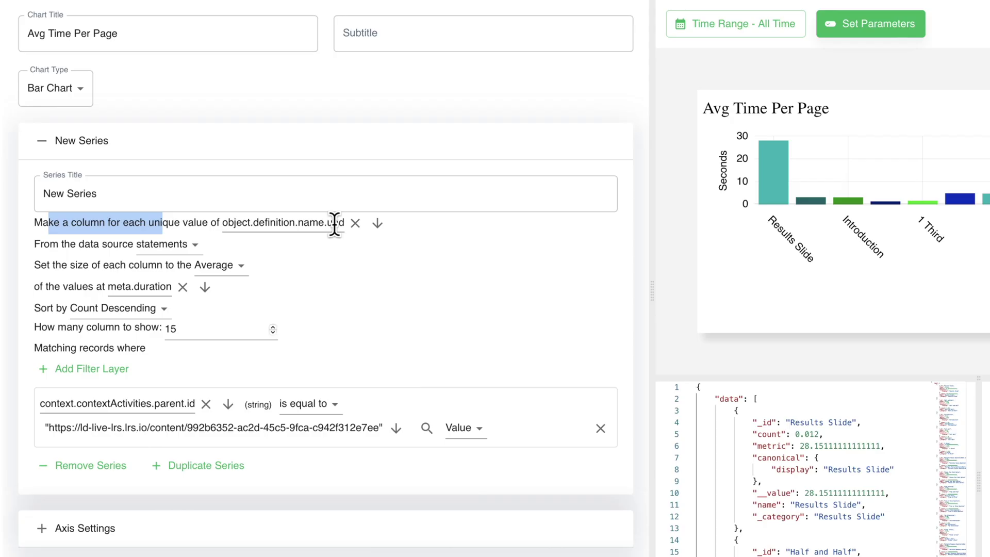
left_click(311, 222)
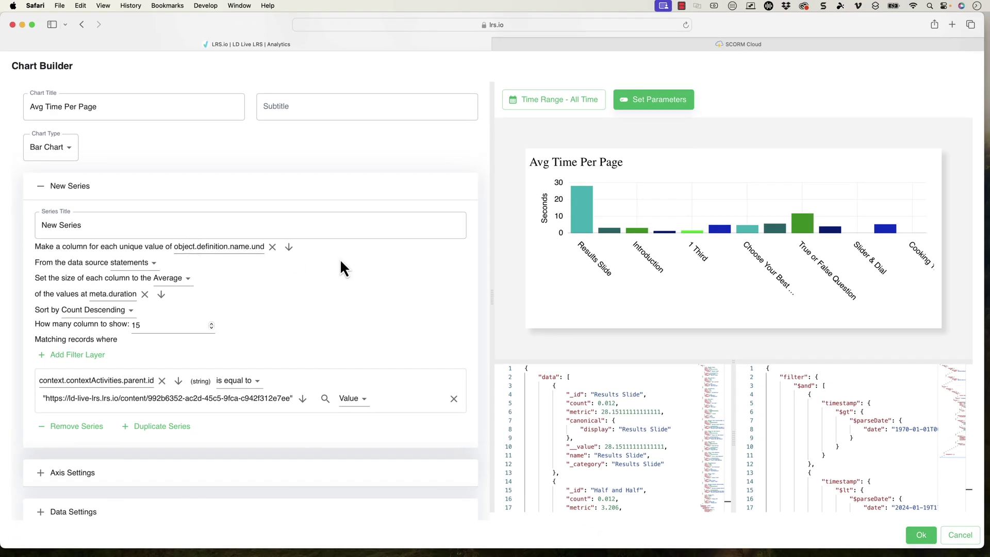
- Highlight the statement's result section, then its context block from extensions through parent activities
left_click(674, 46)
scroll(453, 266, "down", 3)
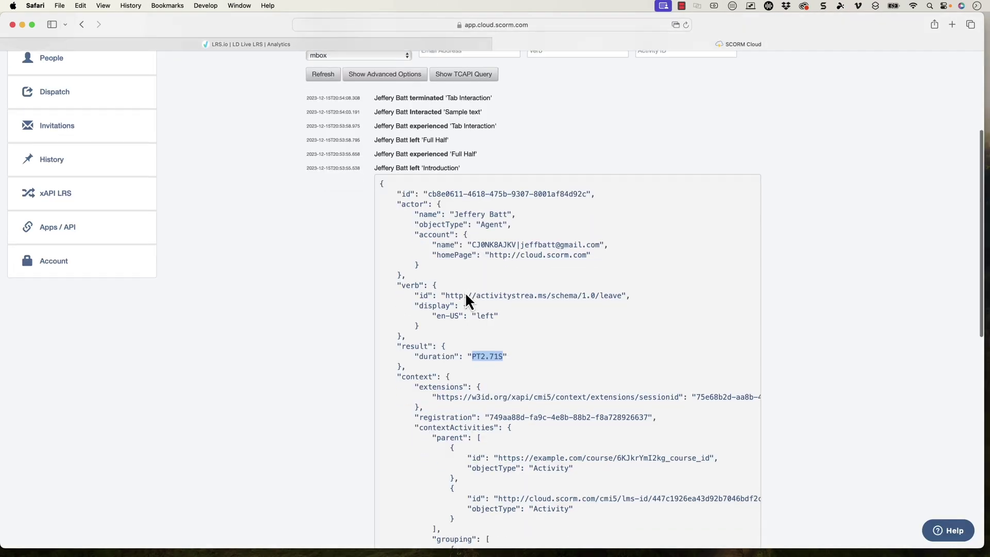
left_click_drag(405, 304, 433, 305)
scroll(433, 305, "down", 5)
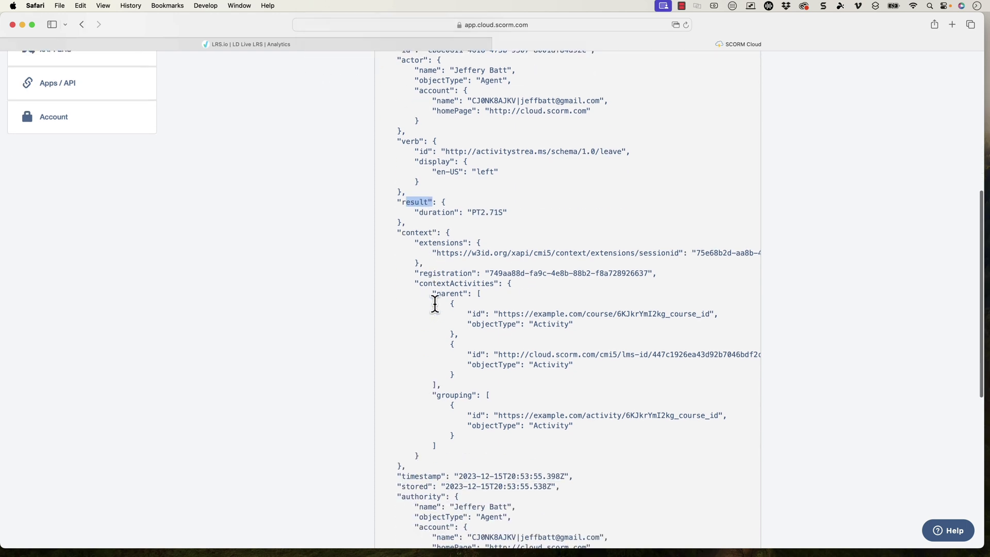
left_click_drag(415, 227, 517, 344)
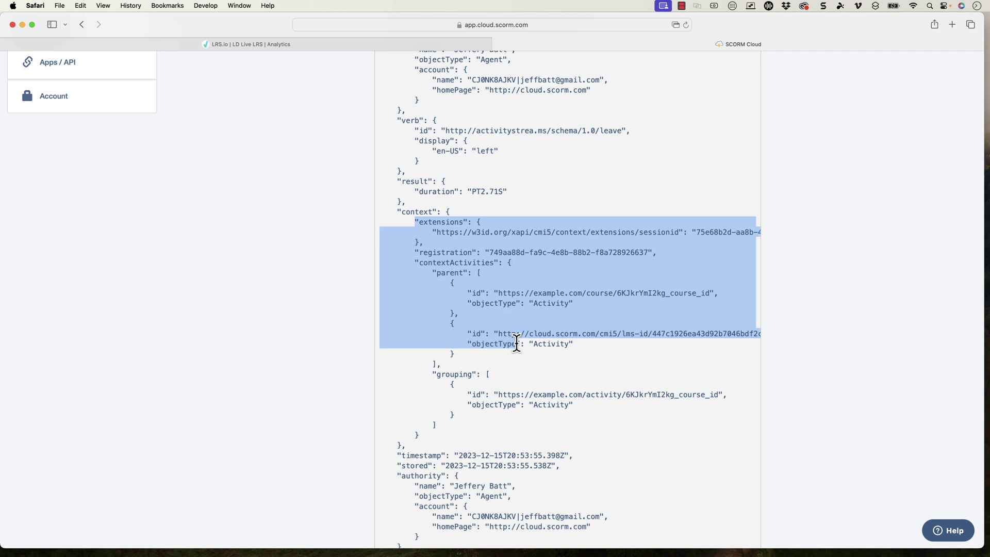
- Leave the column aggregation as Average of meta.duration in the LRS chart builder
left_click(289, 43)
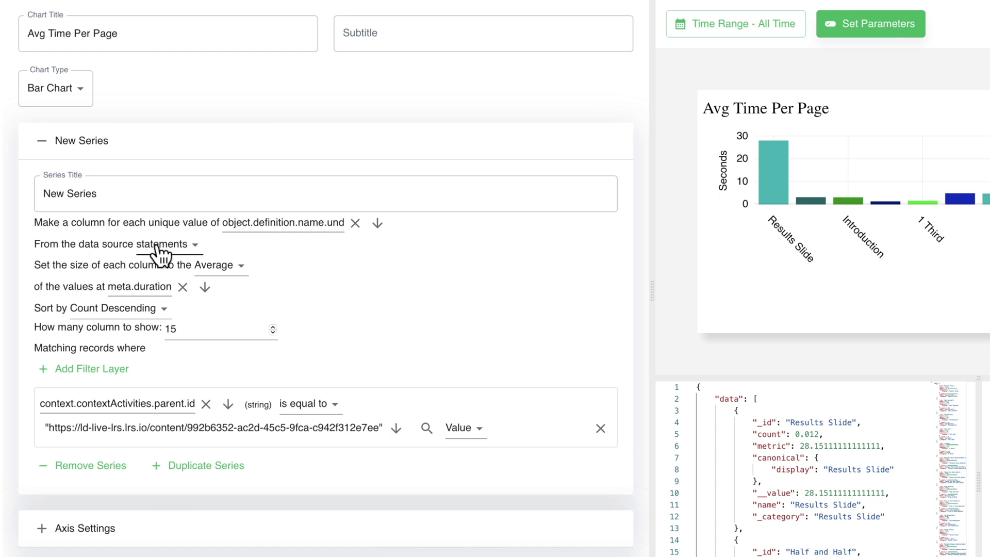
left_click(242, 266)
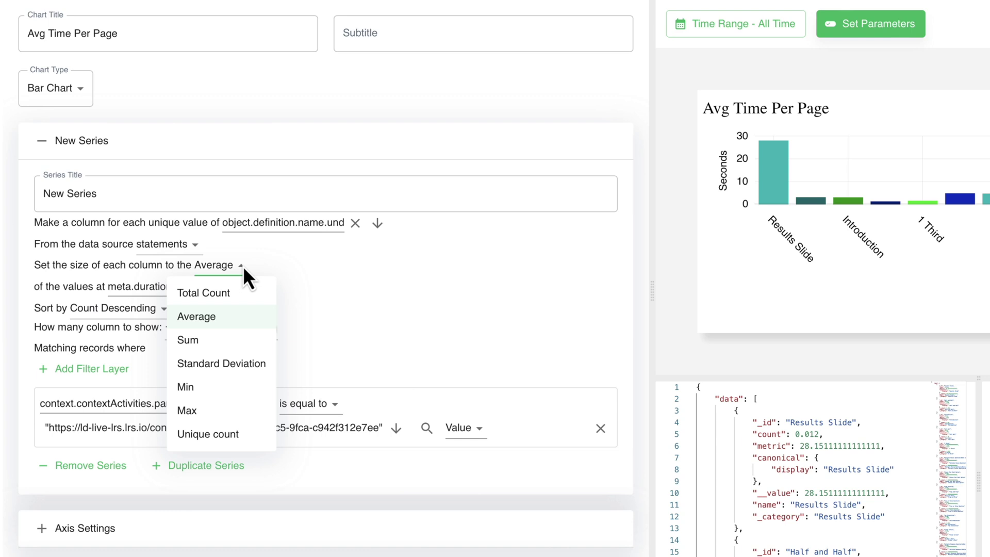
left_click(342, 282)
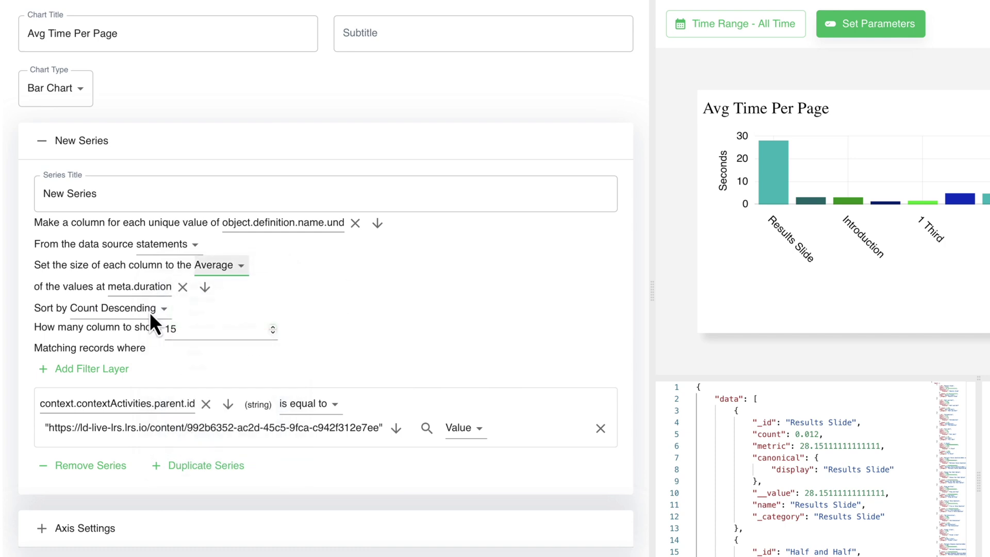
left_click(126, 287)
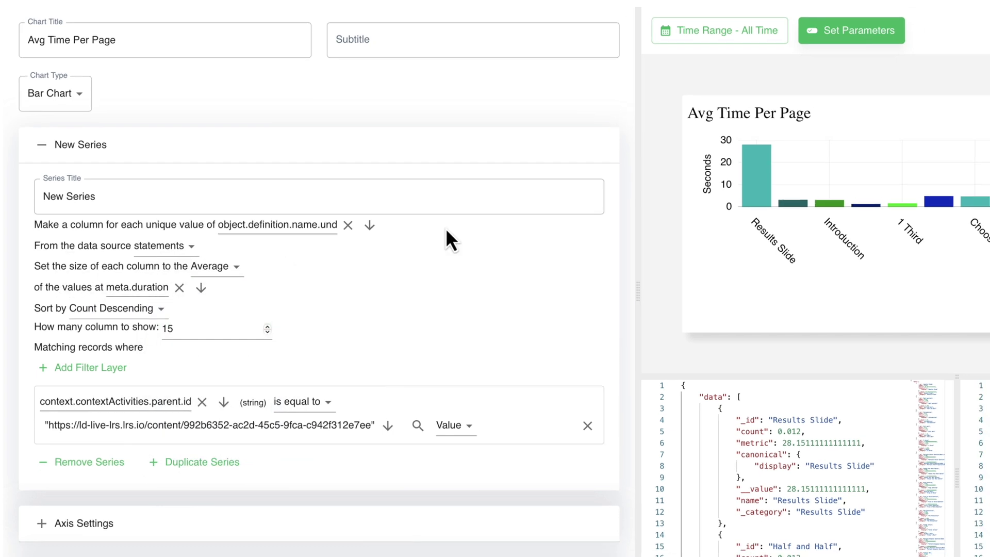
left_click(725, 37)
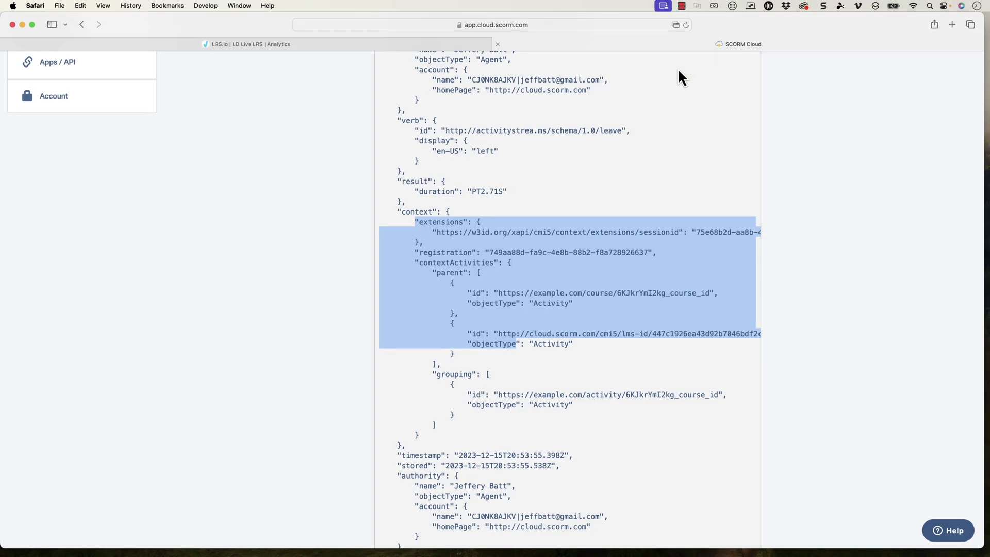
- Highlight the statement's PT2.71S duration value, then return to the LRS chart builder
left_click(537, 257)
left_click_drag(471, 191, 497, 192)
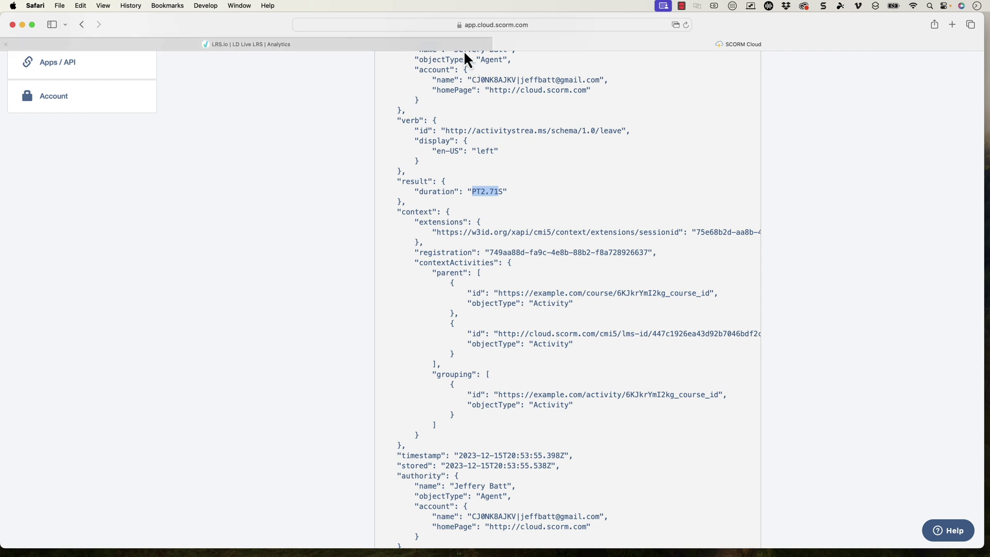
left_click(462, 48)
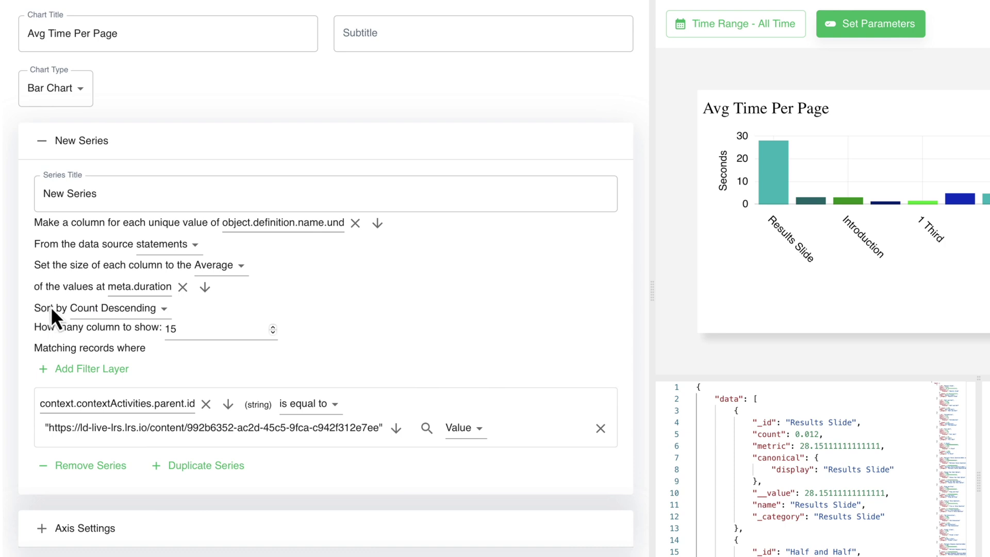
left_click(114, 307)
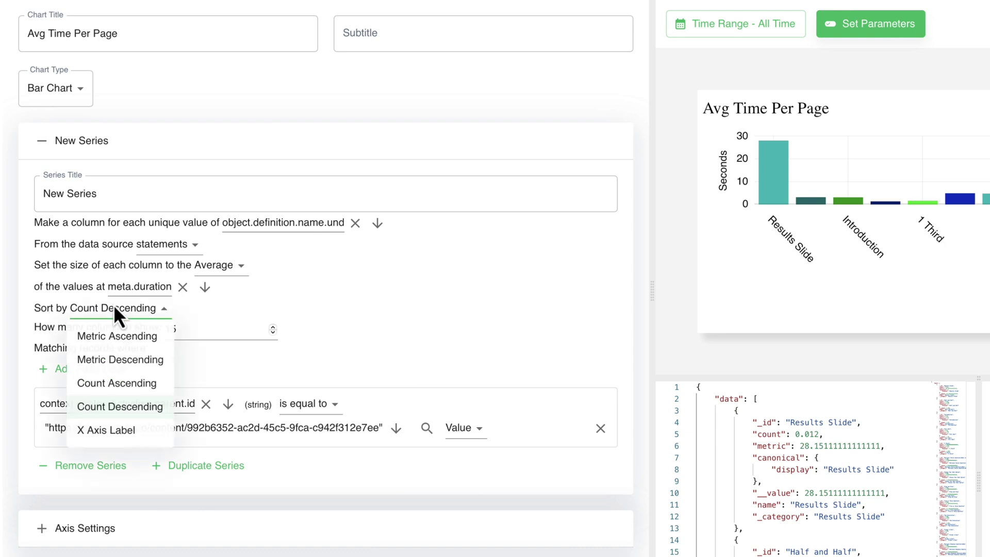
left_click(346, 317)
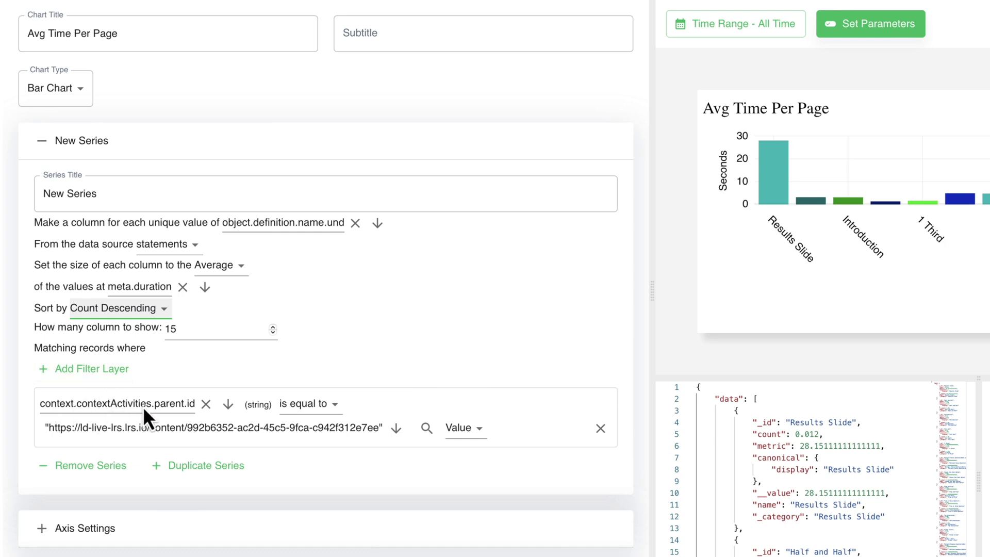
left_click(679, 48)
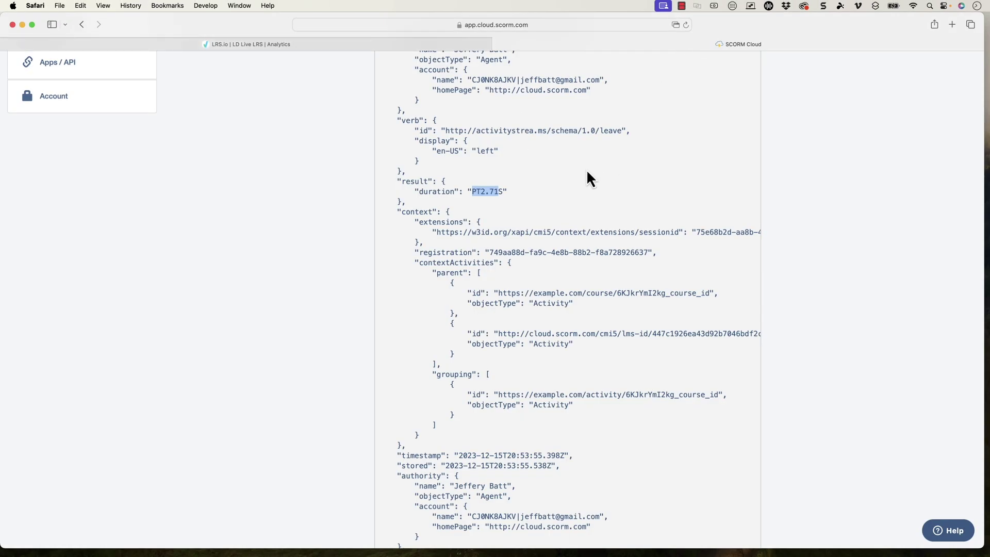
scroll(586, 178, "up", 4)
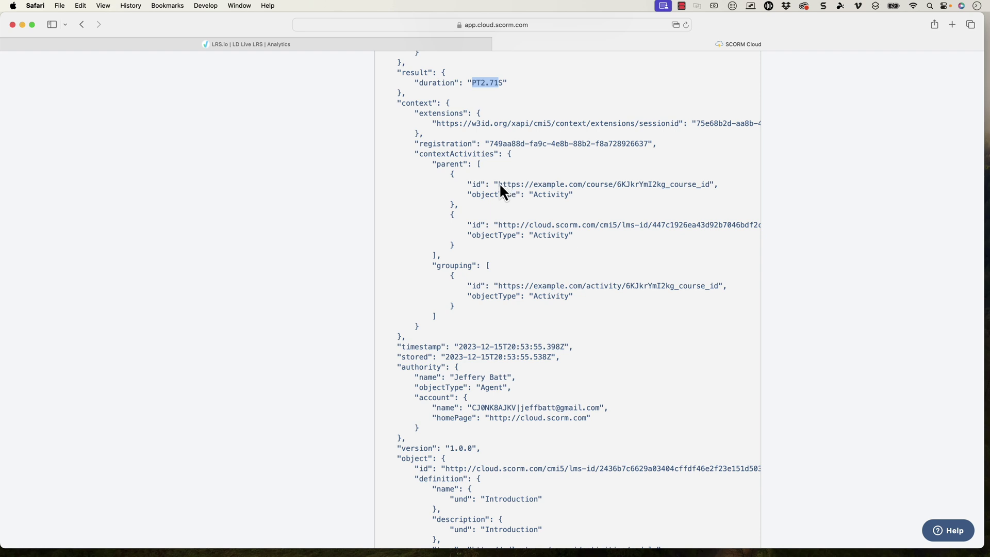
left_click(386, 44)
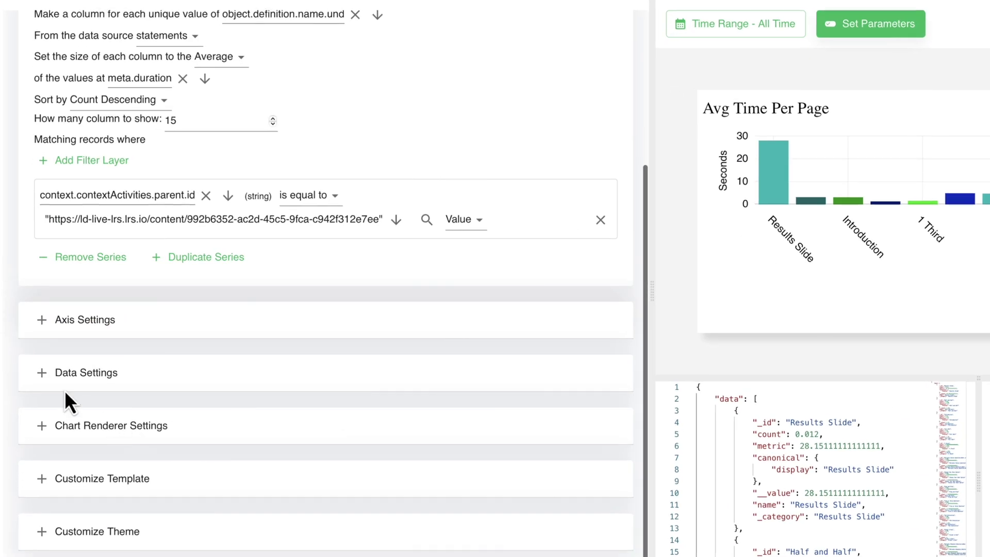
left_click(40, 373)
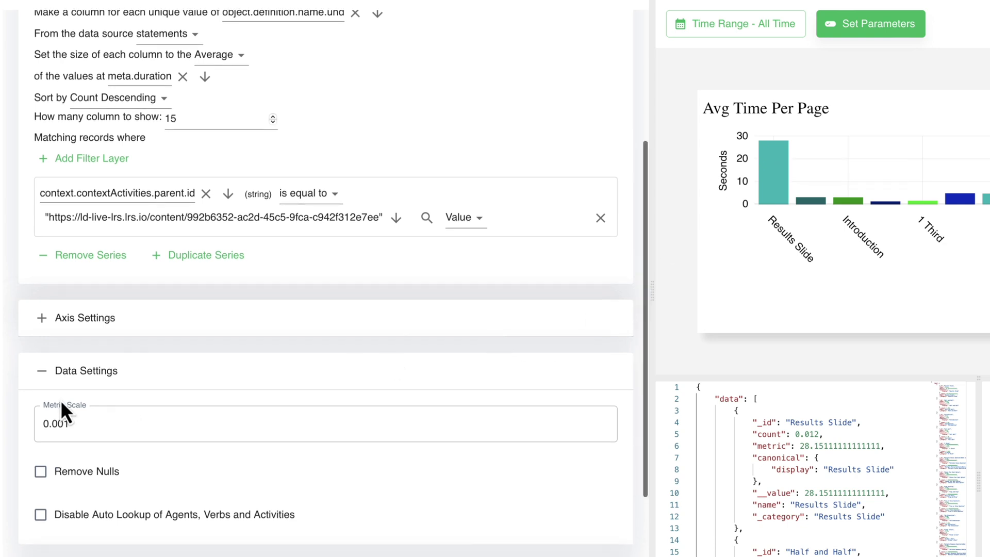
left_click(93, 386)
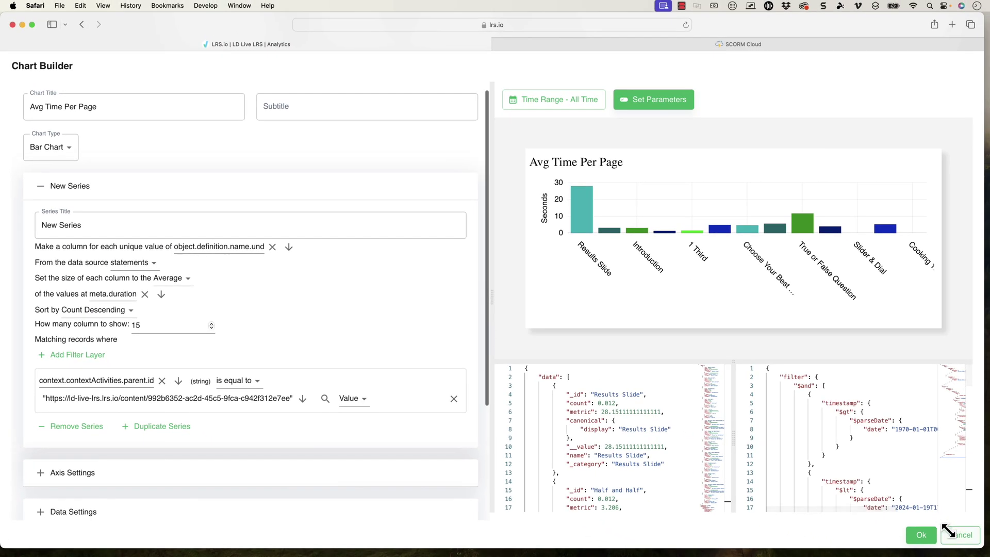
left_click(949, 531)
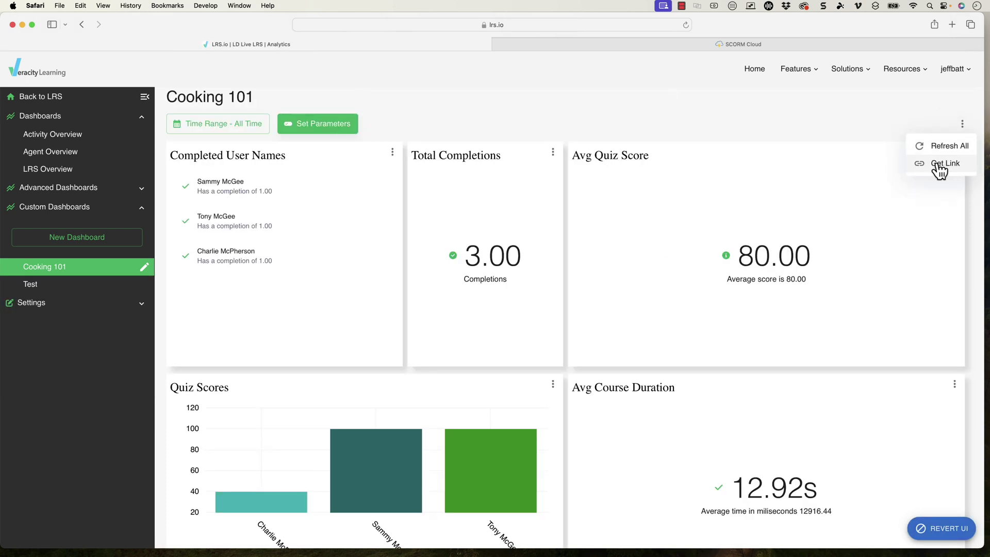
- Get the Cooking 101 dashboard's embed link and test it in a new tab
left_click(944, 164)
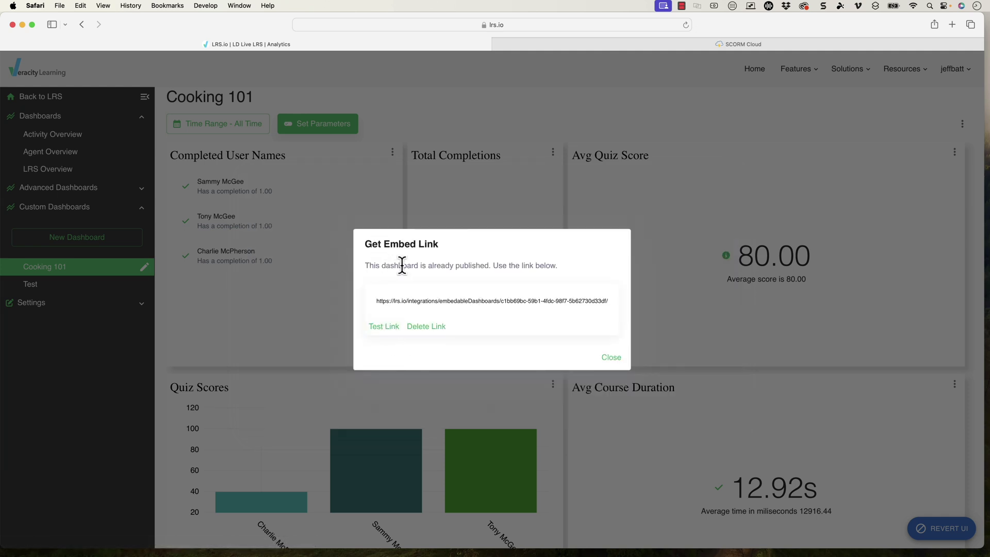
left_click(392, 326)
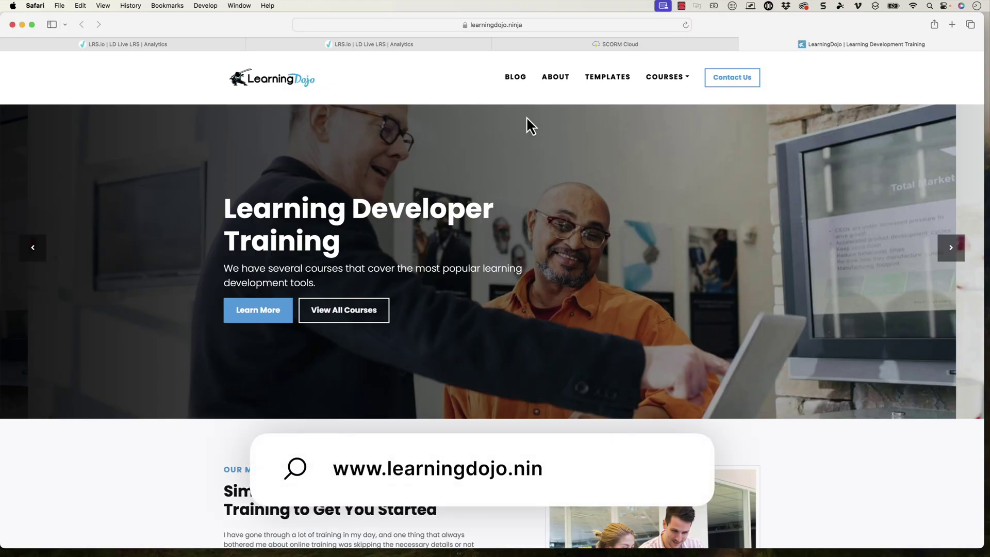
- Open the Learning Dojo blog and show the COURSES dropdown list
left_click(515, 78)
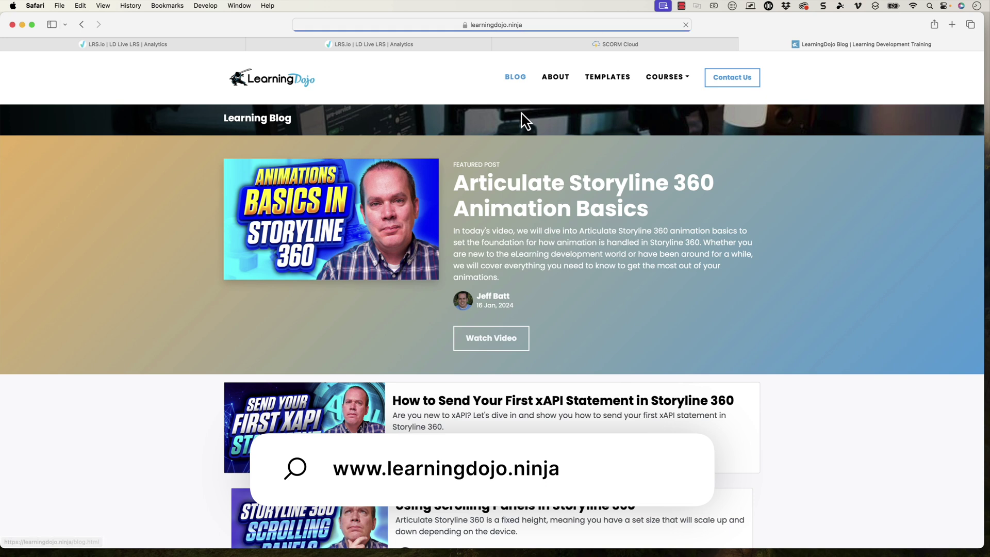
left_click(652, 80)
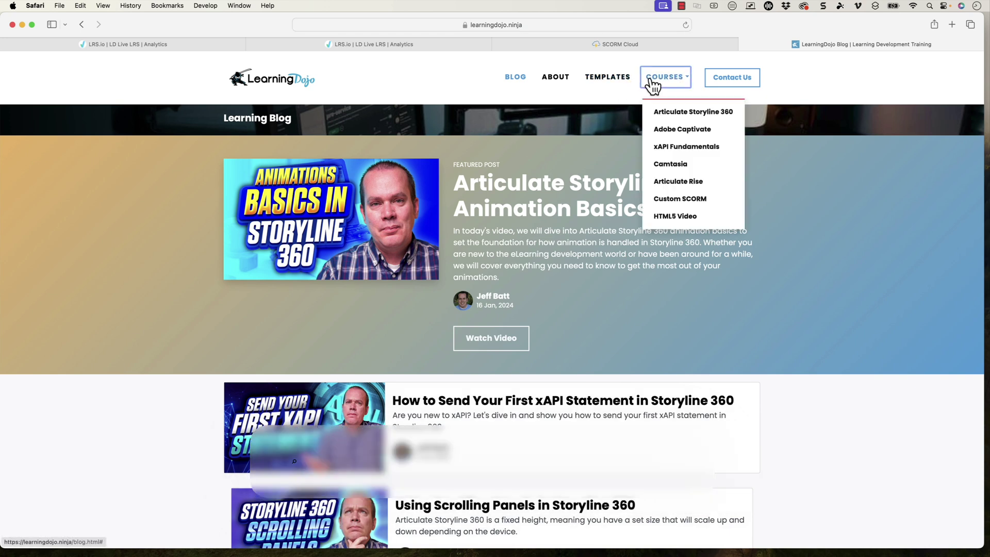